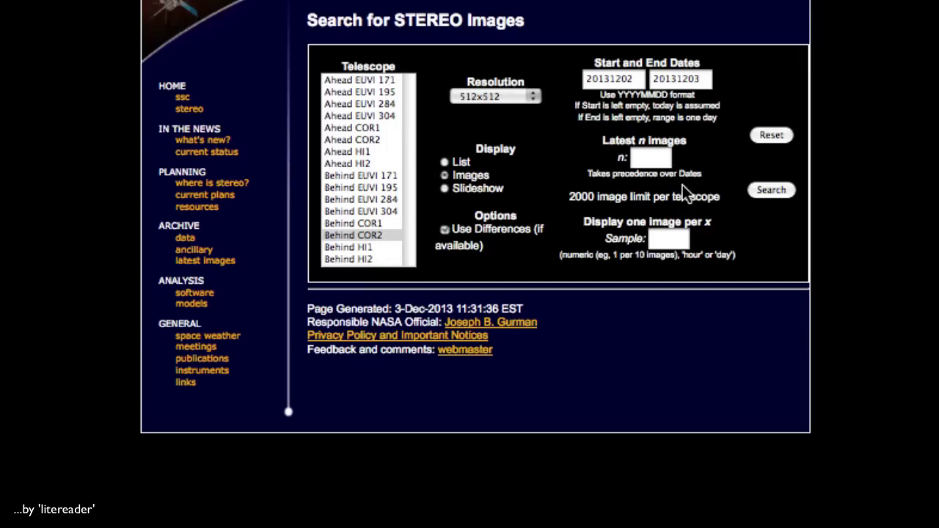
Search for Behind COR2 difference images dated 20131202 to 20131203 in Images display.
click(765, 192)
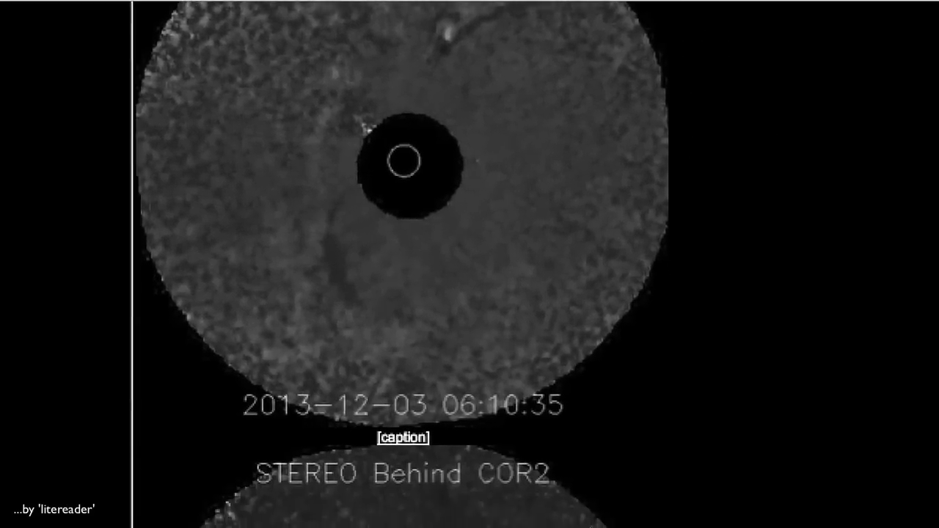
scroll(605, 360, down, 1)
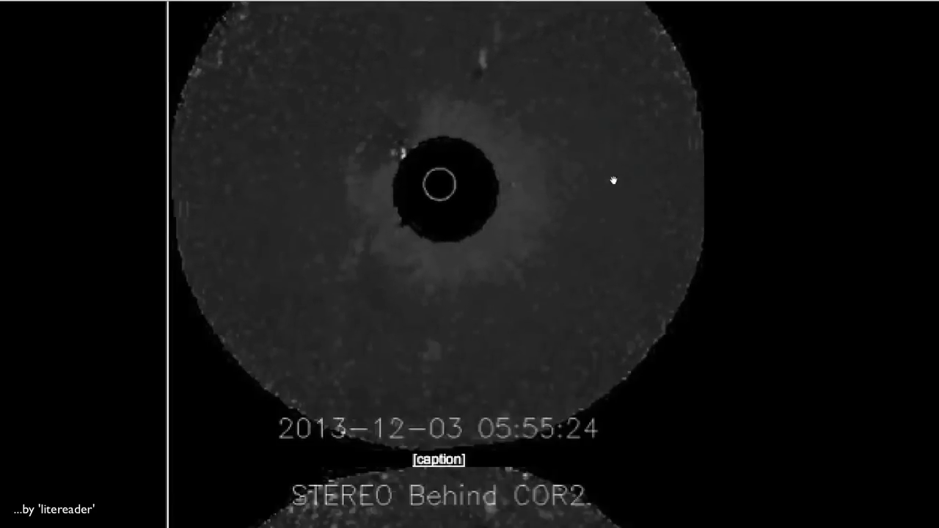
scroll(619, 331, down, 3)
scroll(619, 331, down, 1)
scroll(619, 330, down, 2)
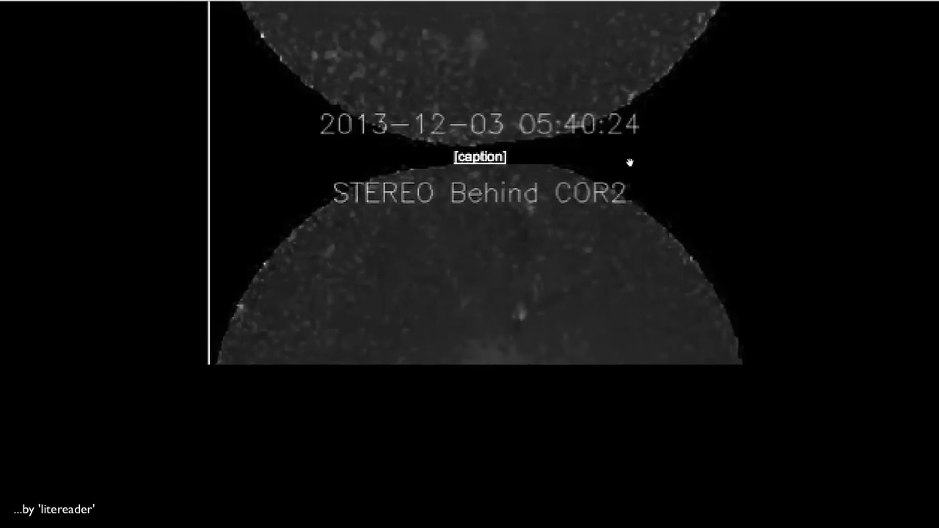